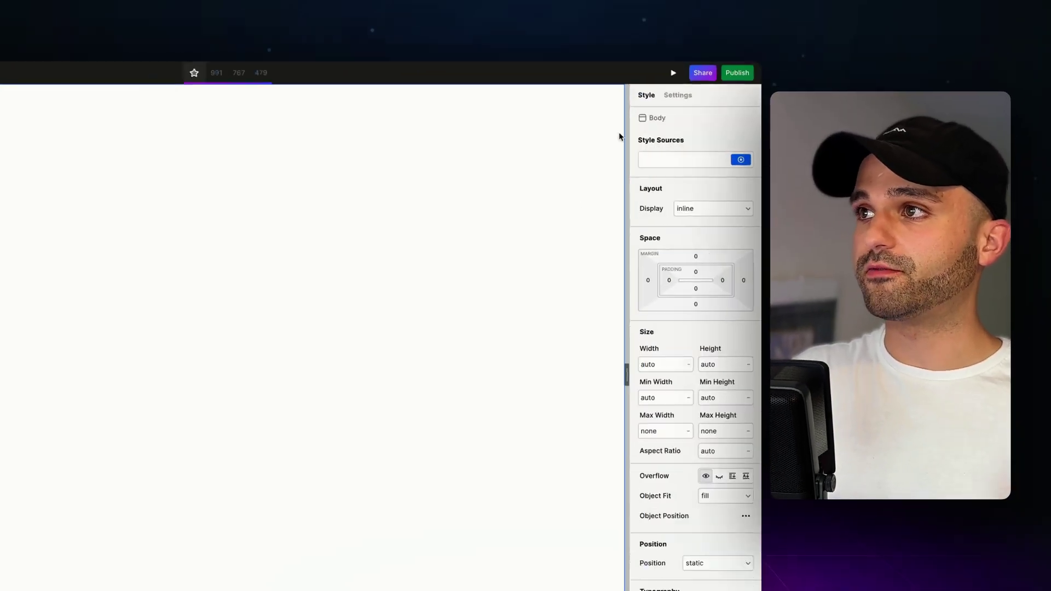
left_click(678, 95)
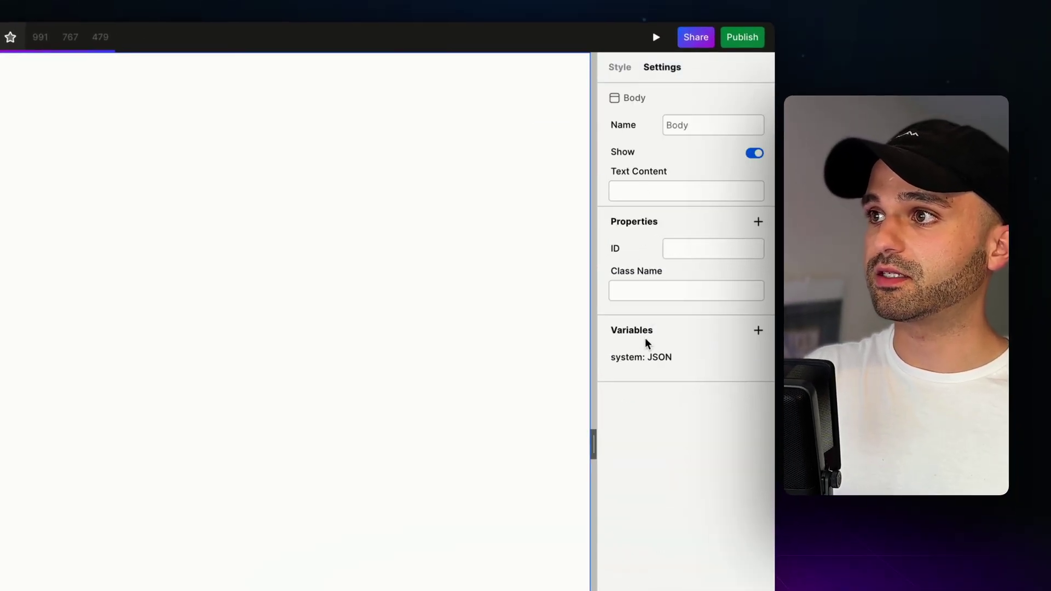
left_click(759, 331)
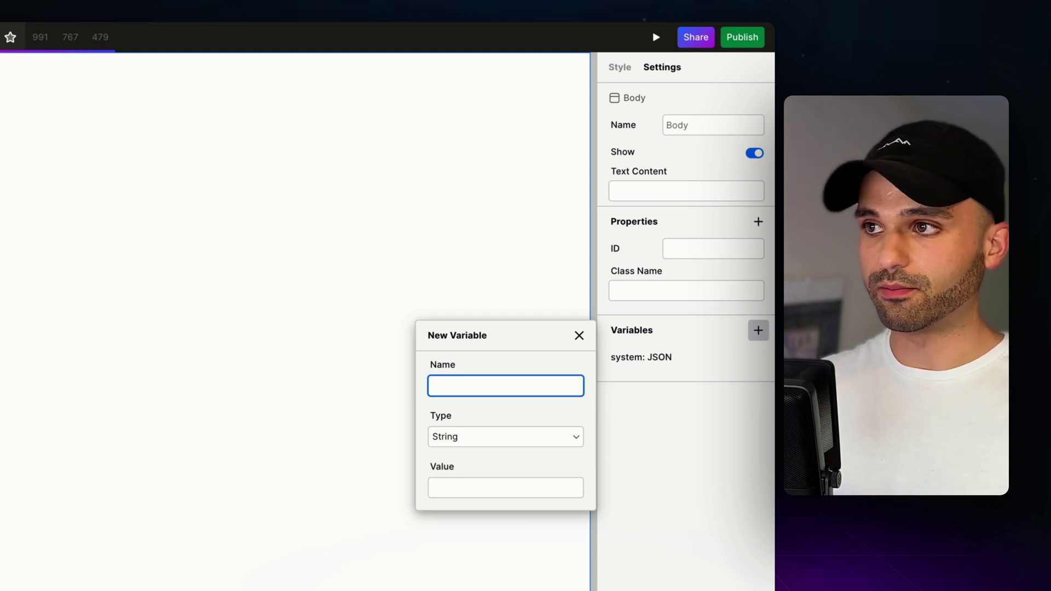
left_click(515, 486)
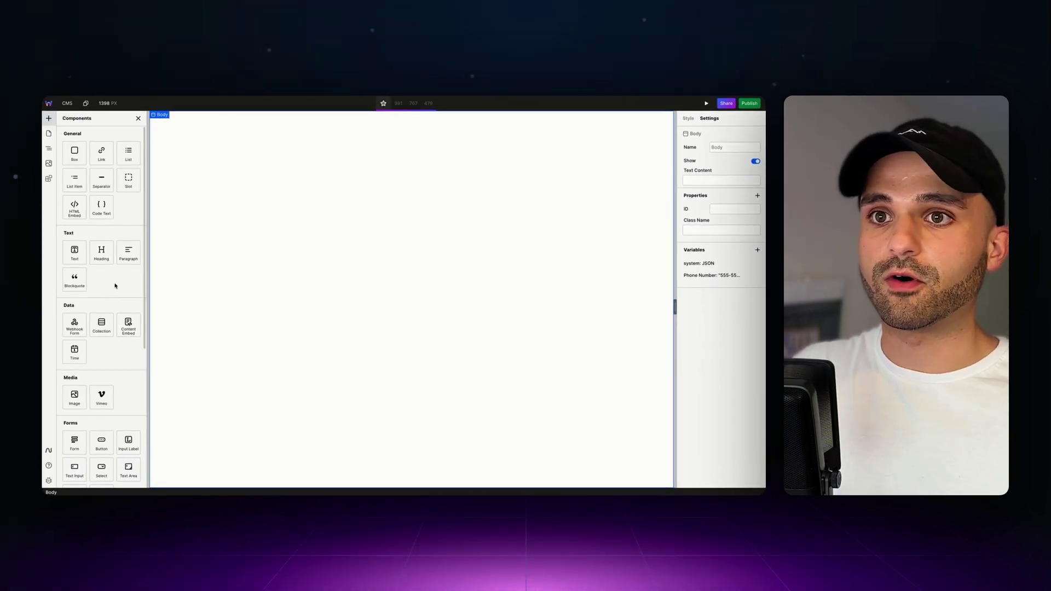
Add a Text element, duplicate it, and bind the copy's text content to Phone Number.
scroll(115, 285, "down", 3)
left_click(76, 196)
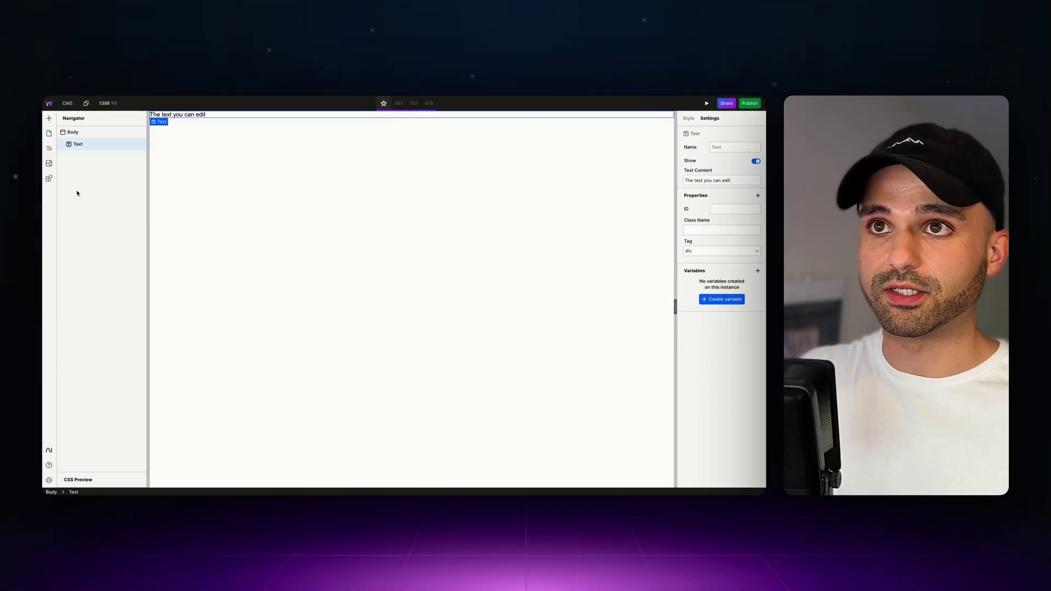
key("ctrl+d")
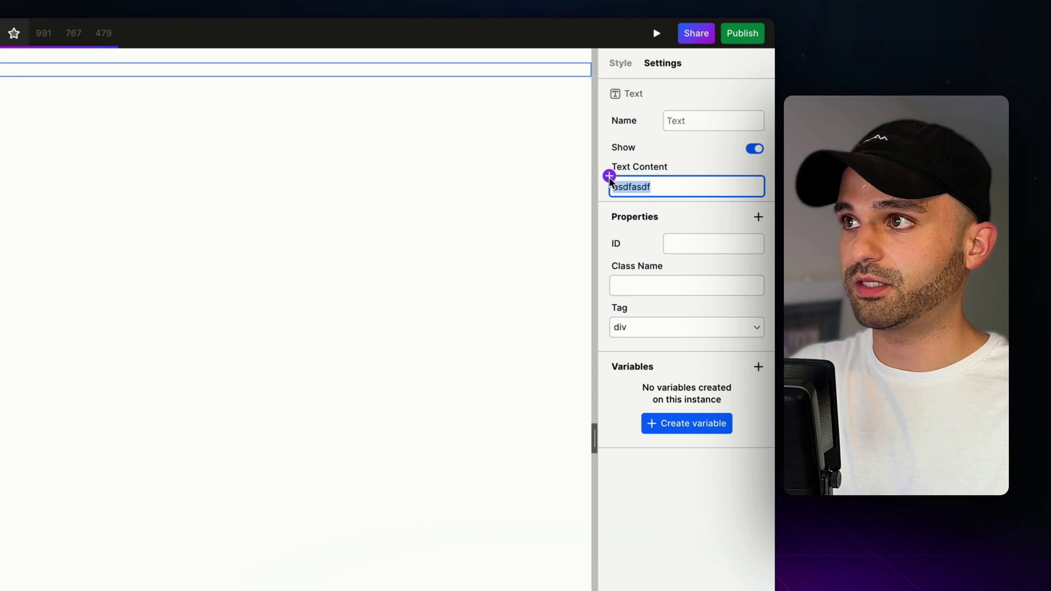
left_click(683, 176)
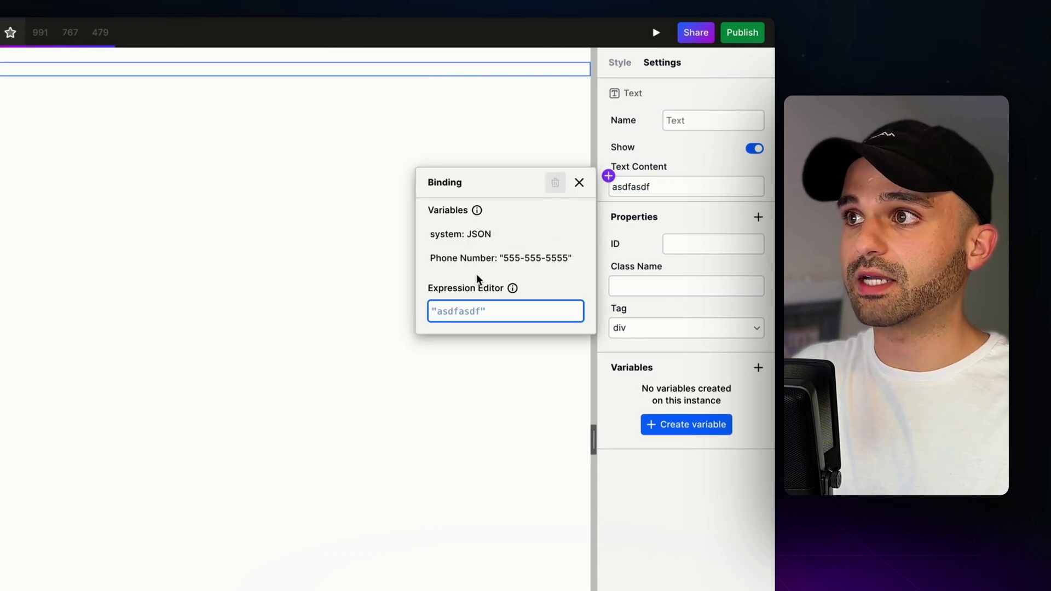
key("ctrl+a")
left_click(476, 259)
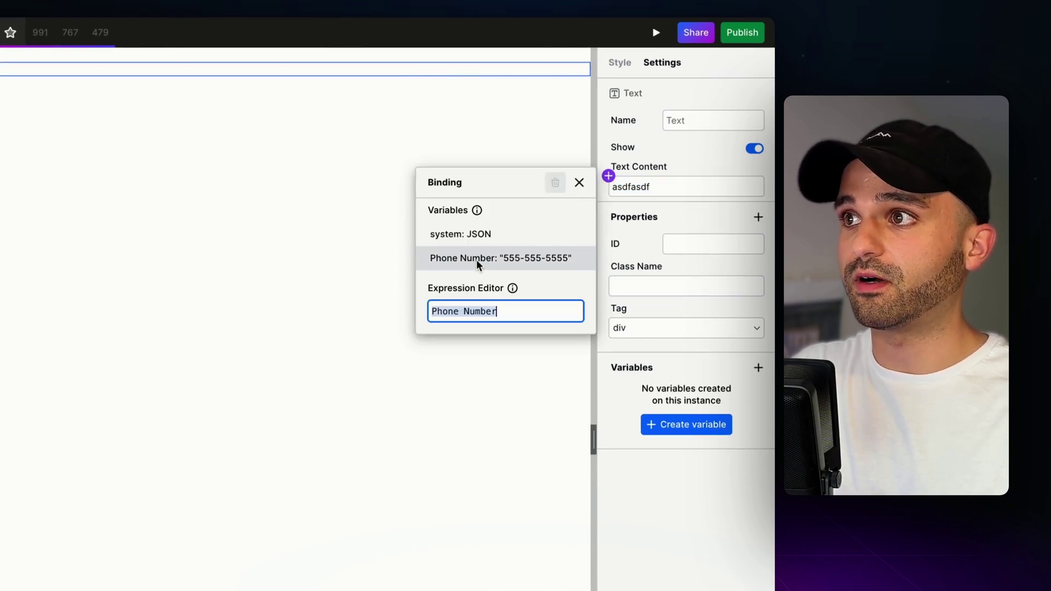
left_click(685, 560)
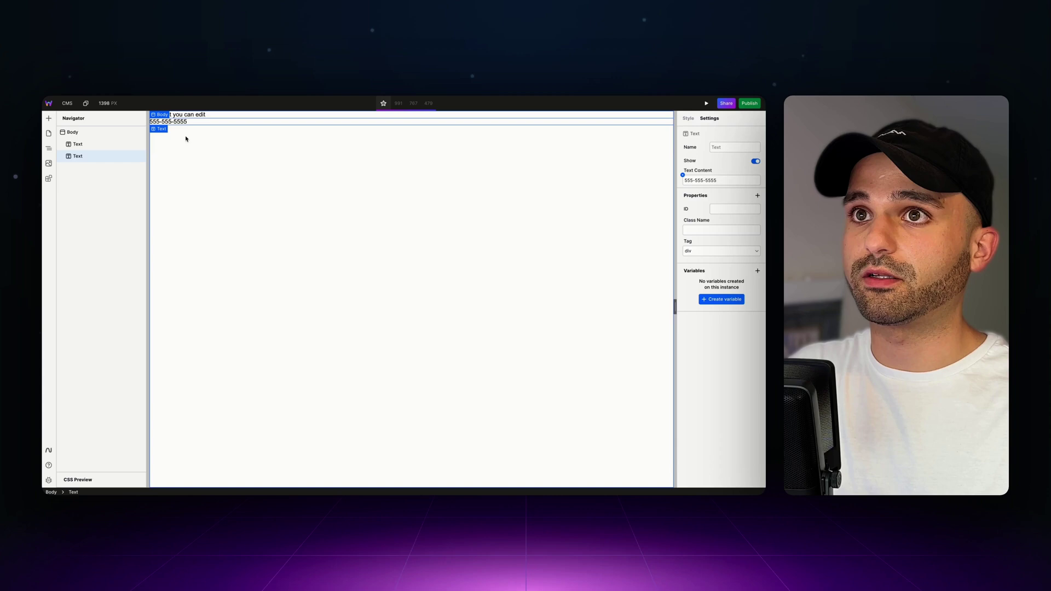
Bind the first Text element's content to the Phone Number variable too.
left_click(113, 147)
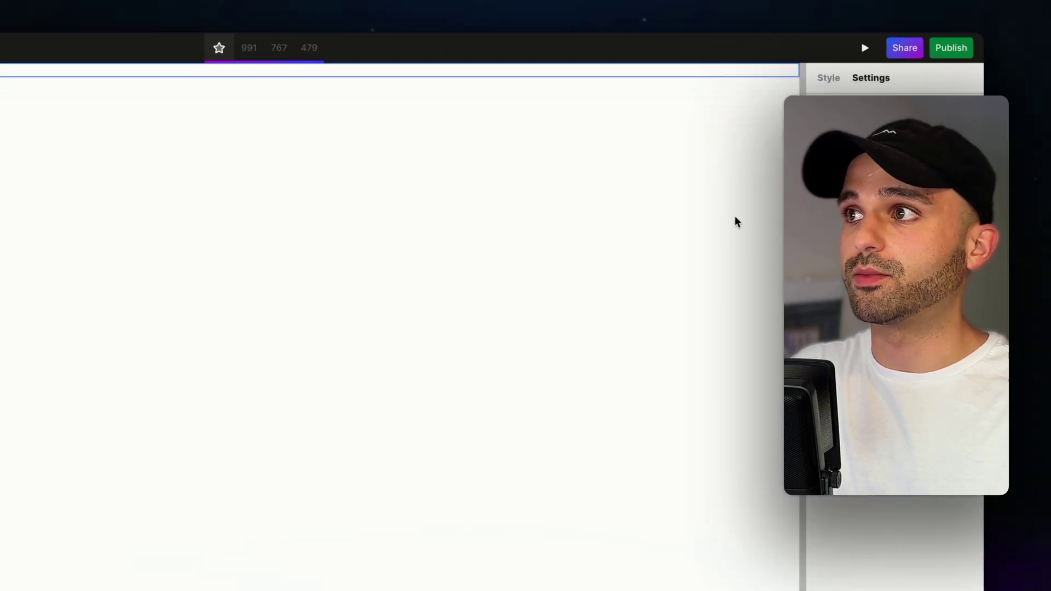
left_click(609, 169)
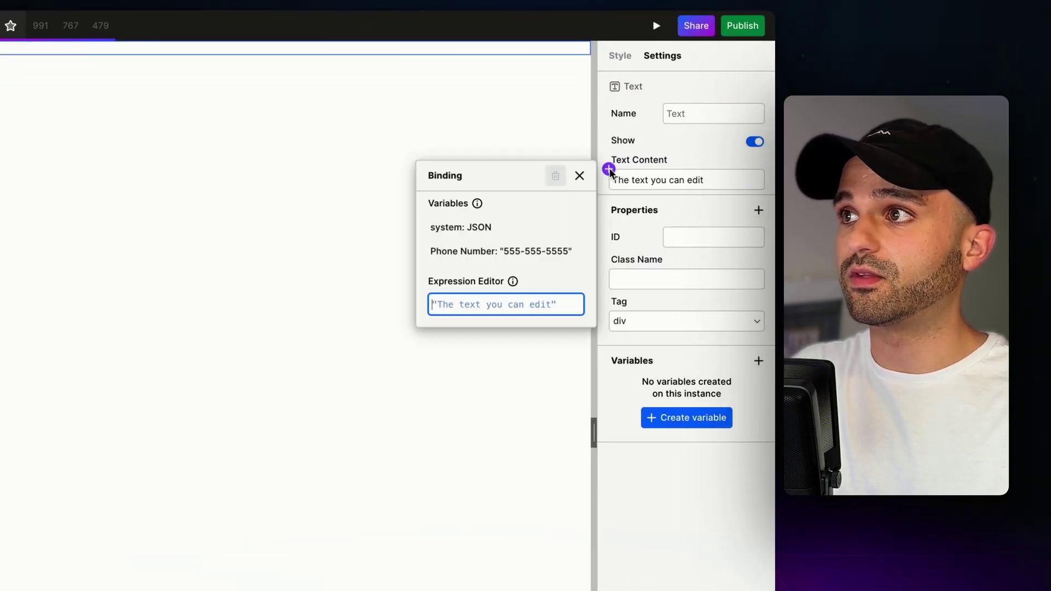
left_click(498, 258)
left_click(383, 454)
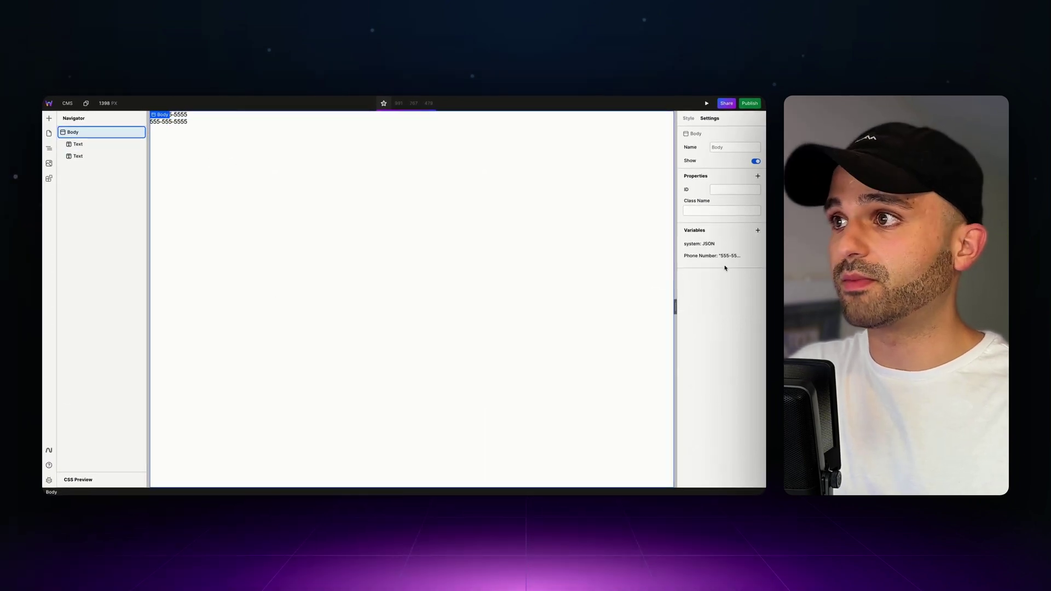
left_click(727, 261)
double_click(619, 336)
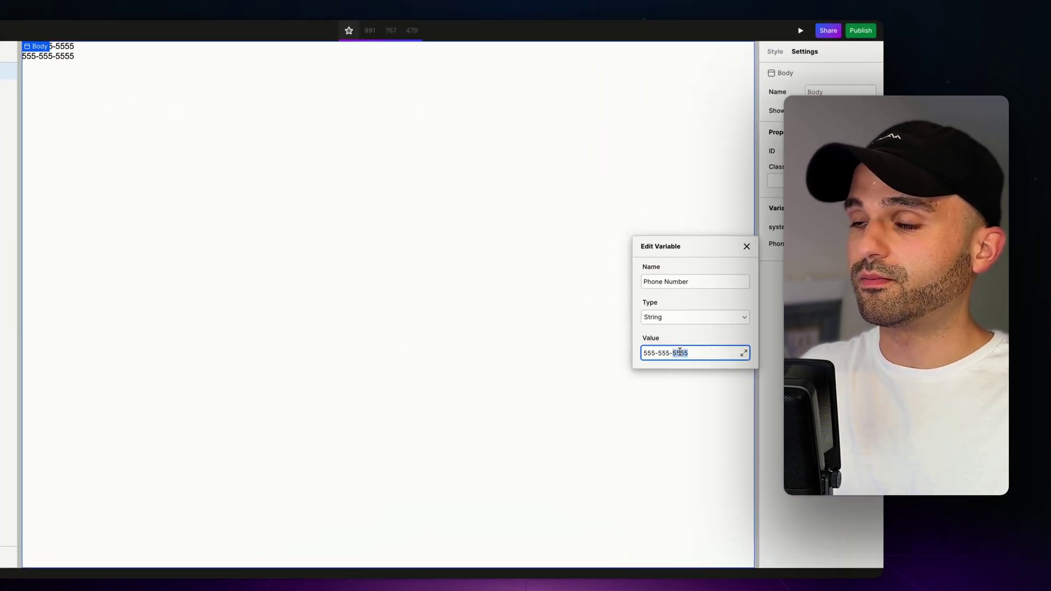
type("8888")
key("Return")
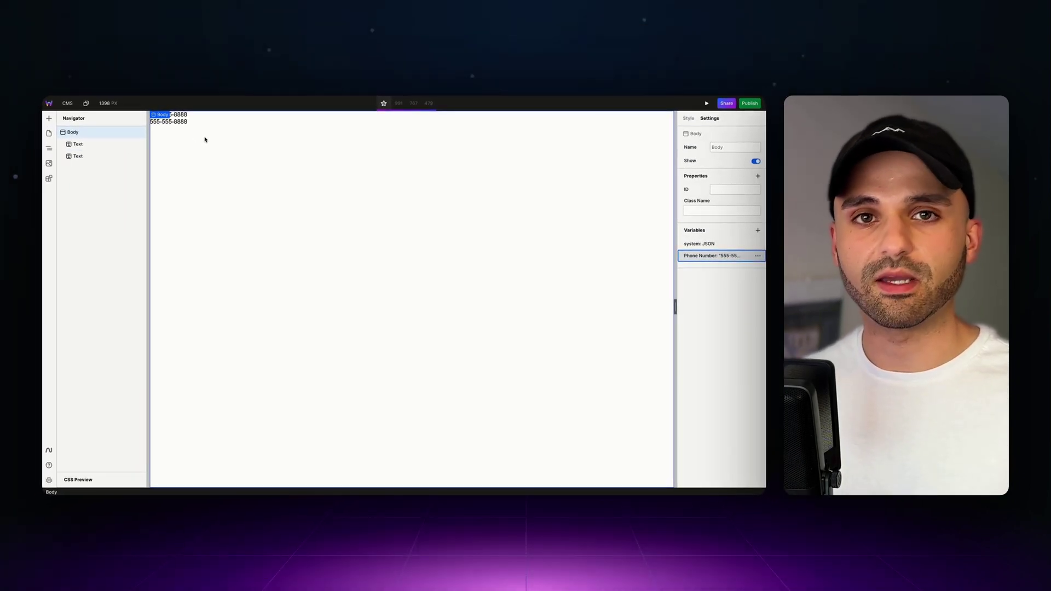
Switch the Phone Number variable's type from String to Resource.
left_click(705, 255)
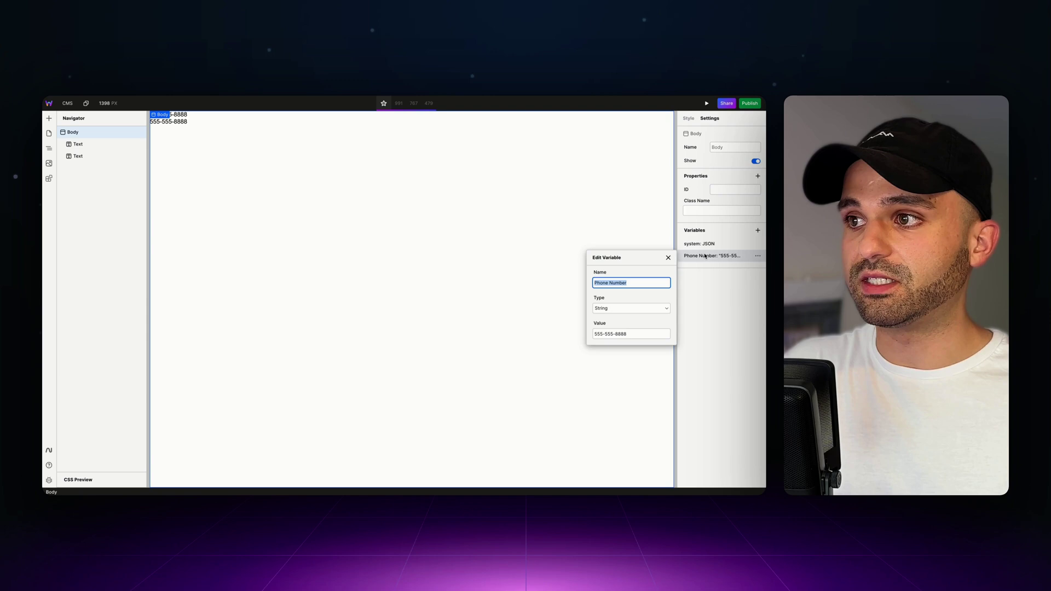
key("ctrl+a")
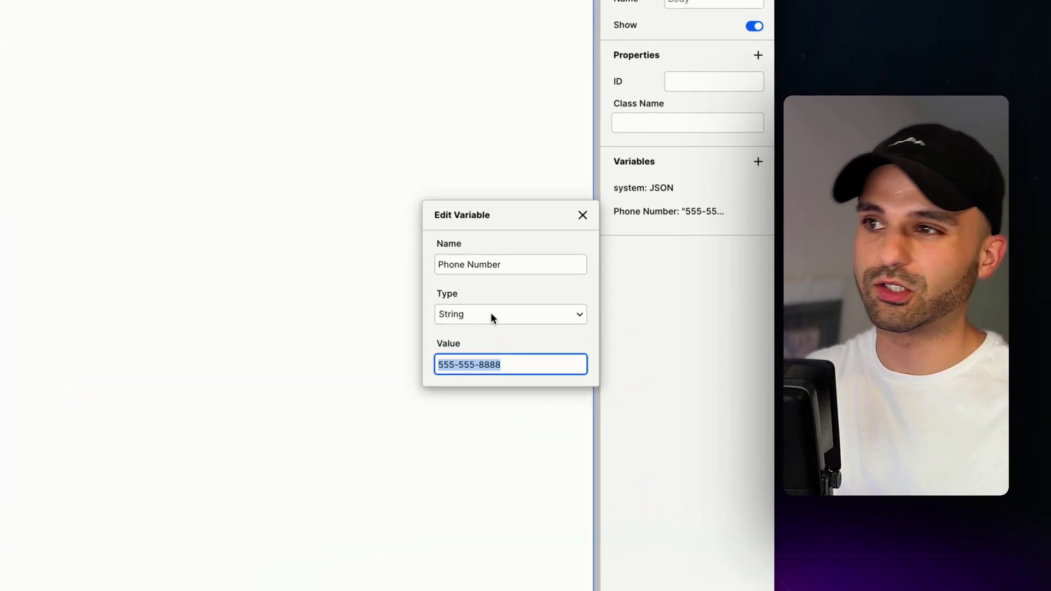
left_click(486, 316)
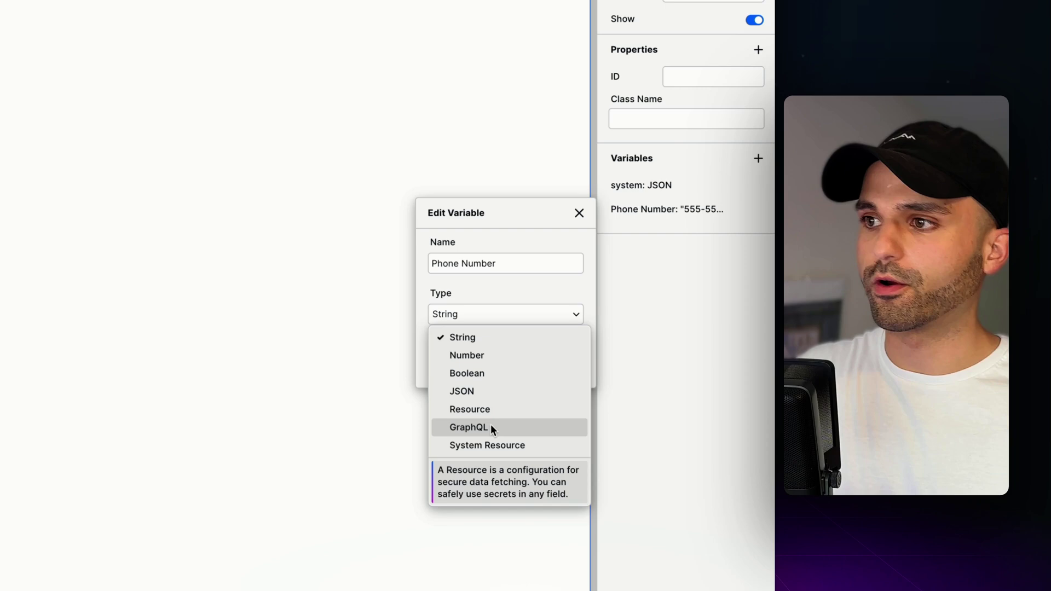
left_click(498, 411)
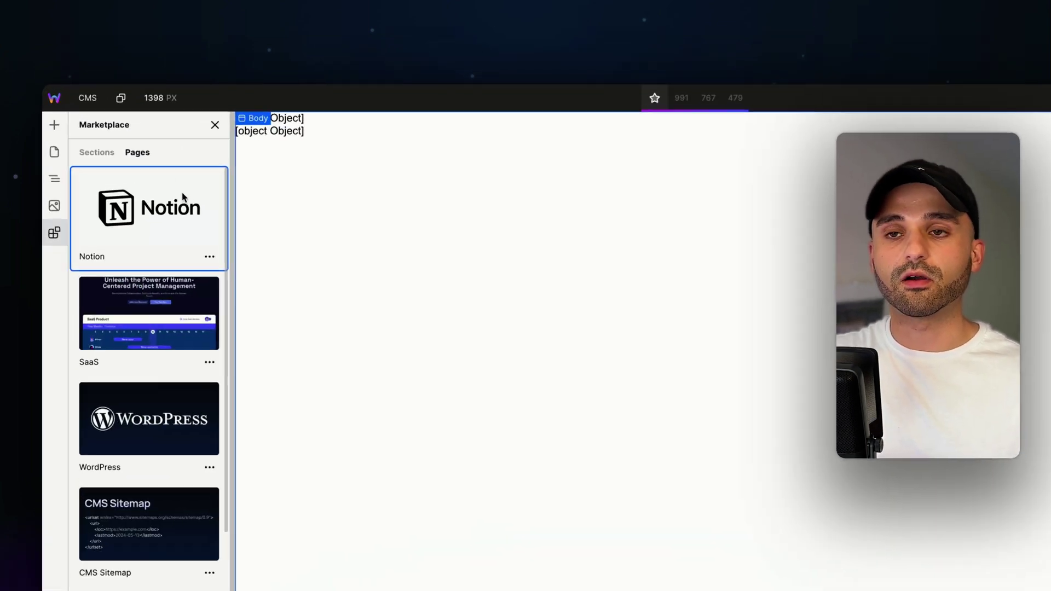
Insert the Ghost Posts template page listing blog post titles with images.
scroll(197, 228, "down", 3)
scroll(153, 165, "down", 5)
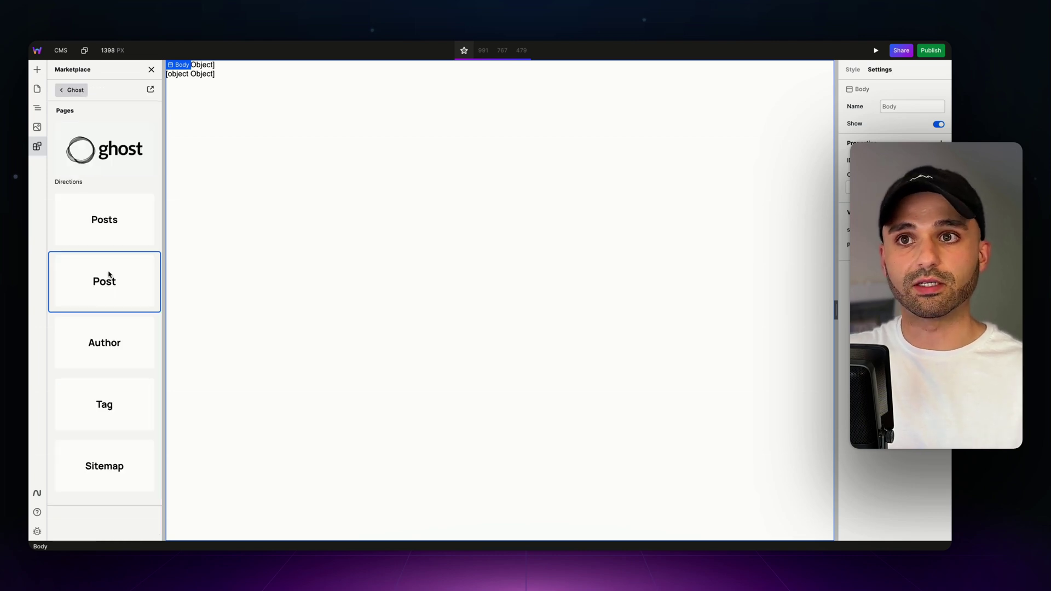
left_click(113, 227)
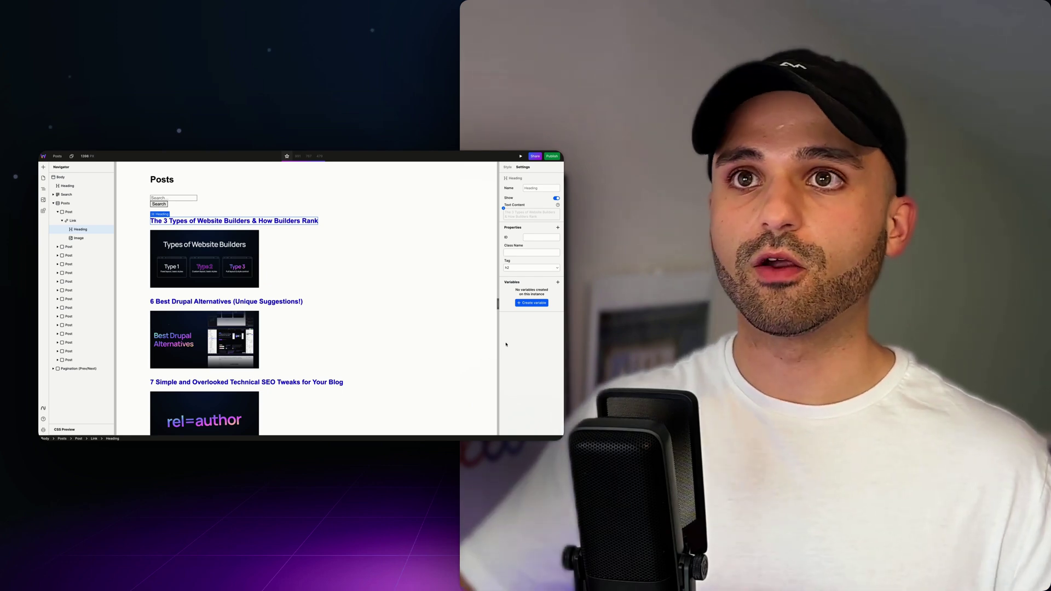
scroll(276, 308, "down", 10)
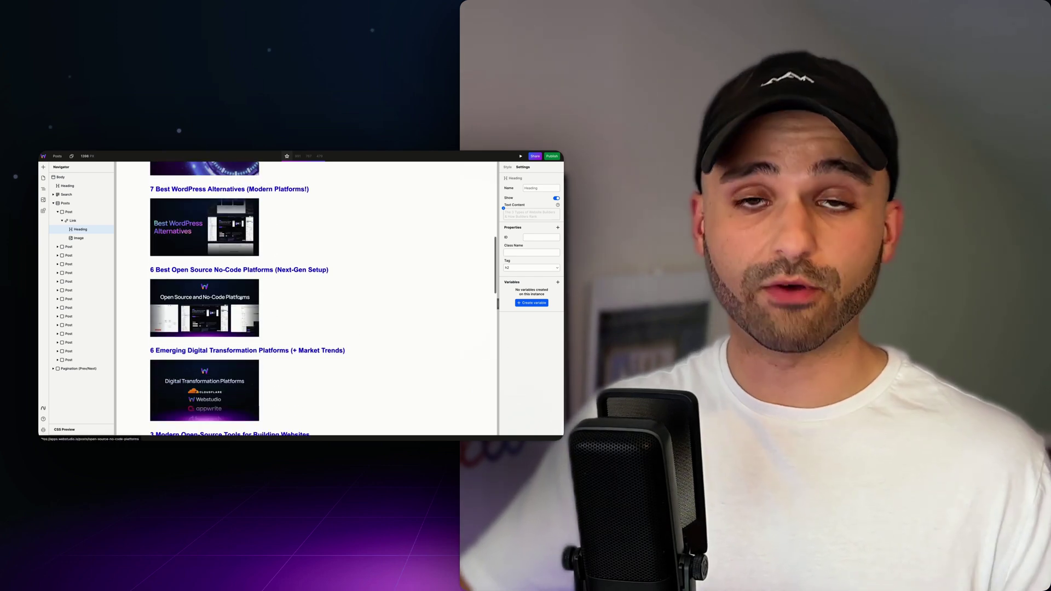
scroll(246, 305, "down", 2)
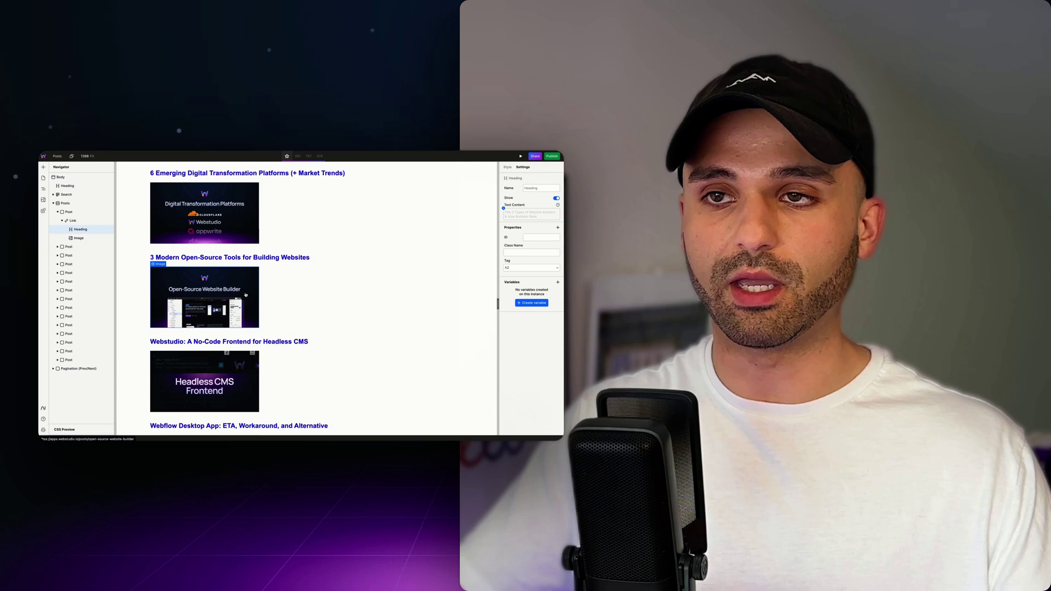
scroll(246, 294, "up", 5)
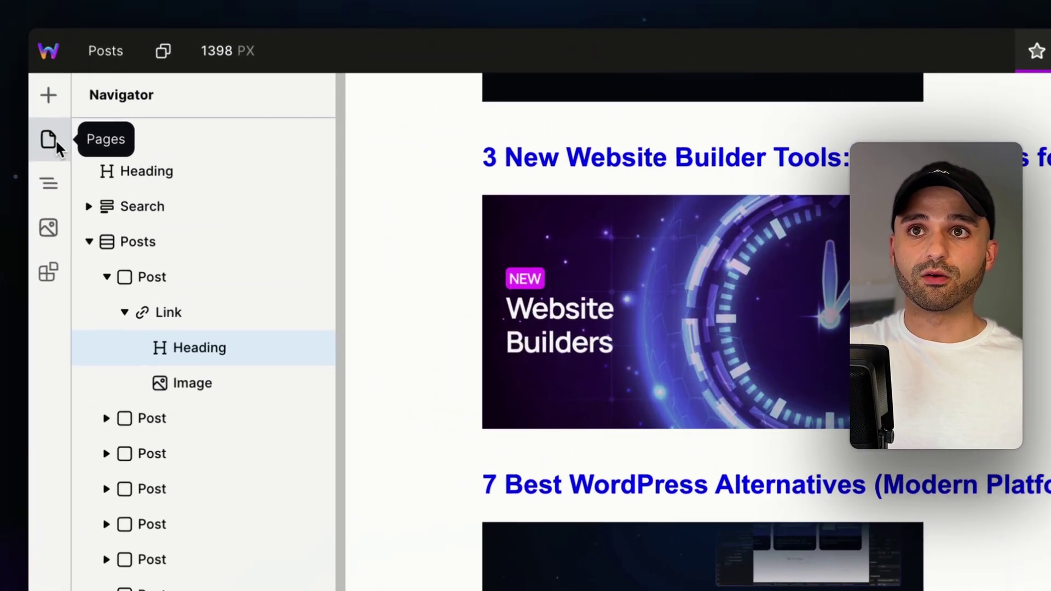
Start a new page in the Pages panel with Dynamic Path /blog/:slug.
left_click(48, 117)
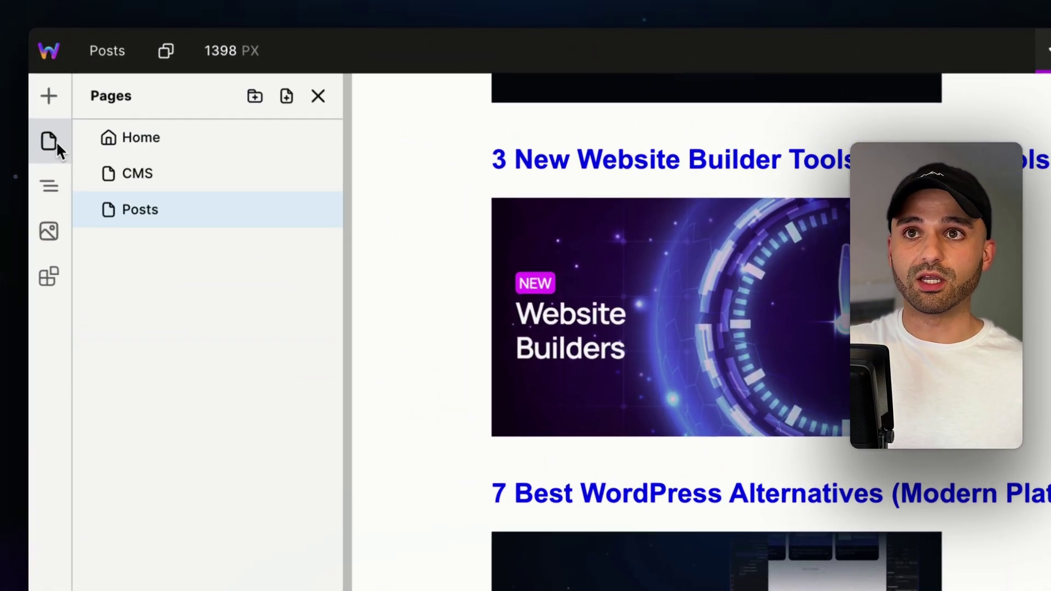
left_click(286, 96)
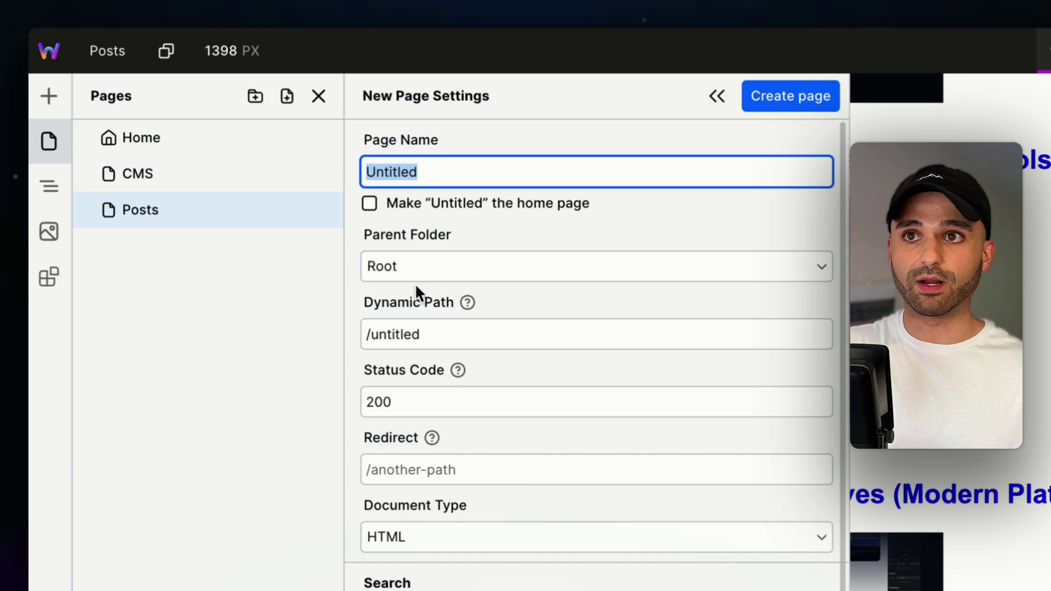
double_click(410, 331)
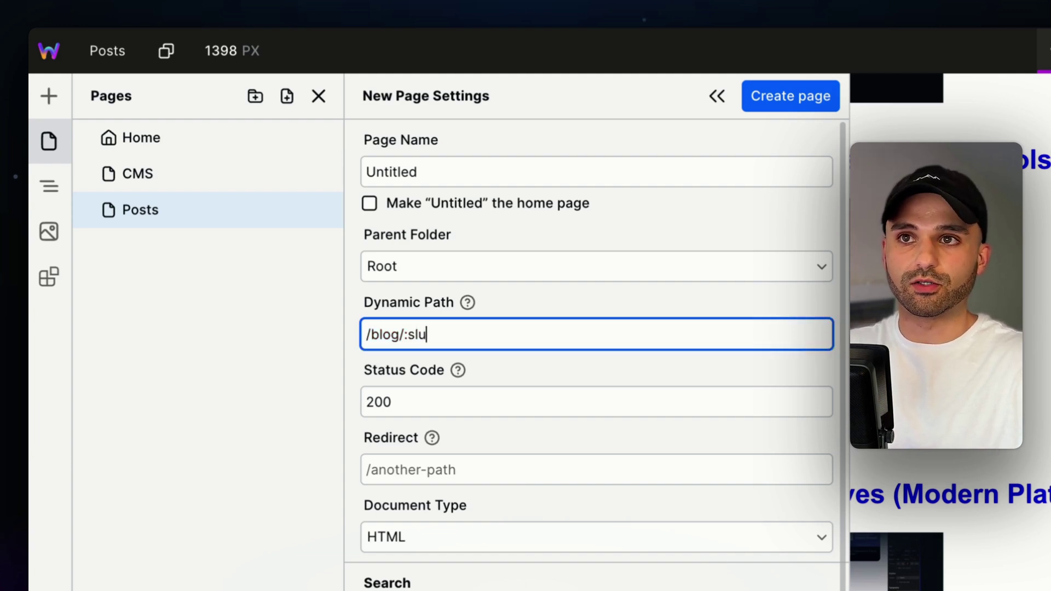
left_click(186, 408)
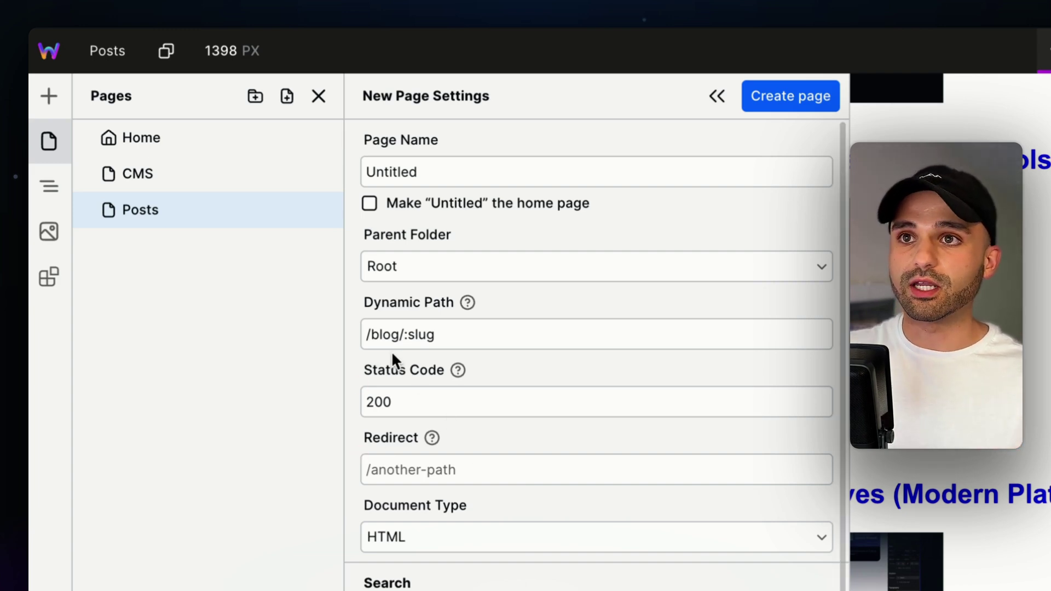
left_click_drag(371, 331, 390, 332)
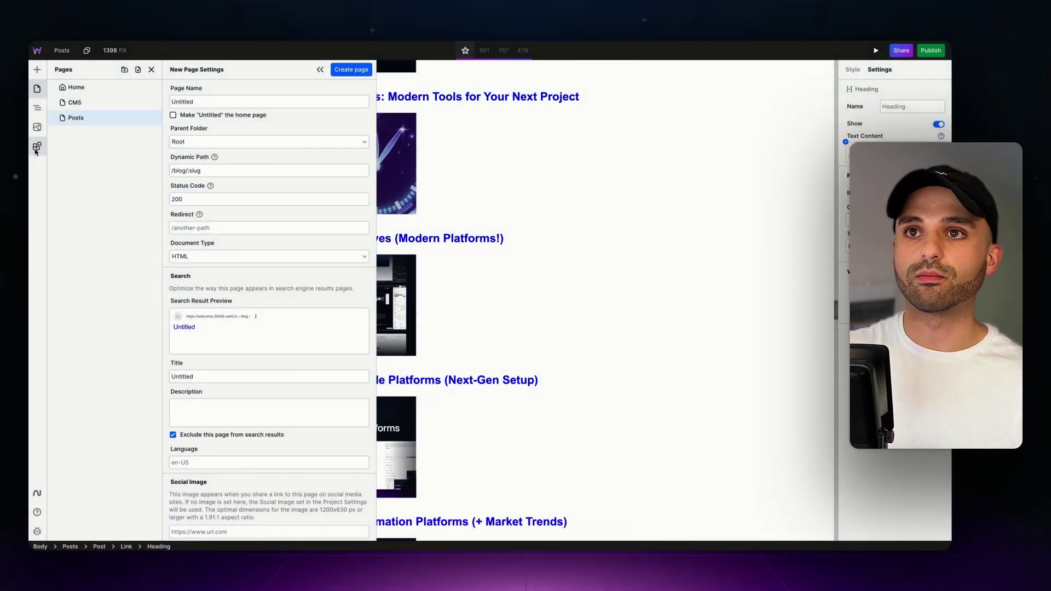
Insert the Ghost single Post template from the Marketplace page templates.
left_click(37, 146)
left_click(96, 89)
scroll(107, 274, "down", 5)
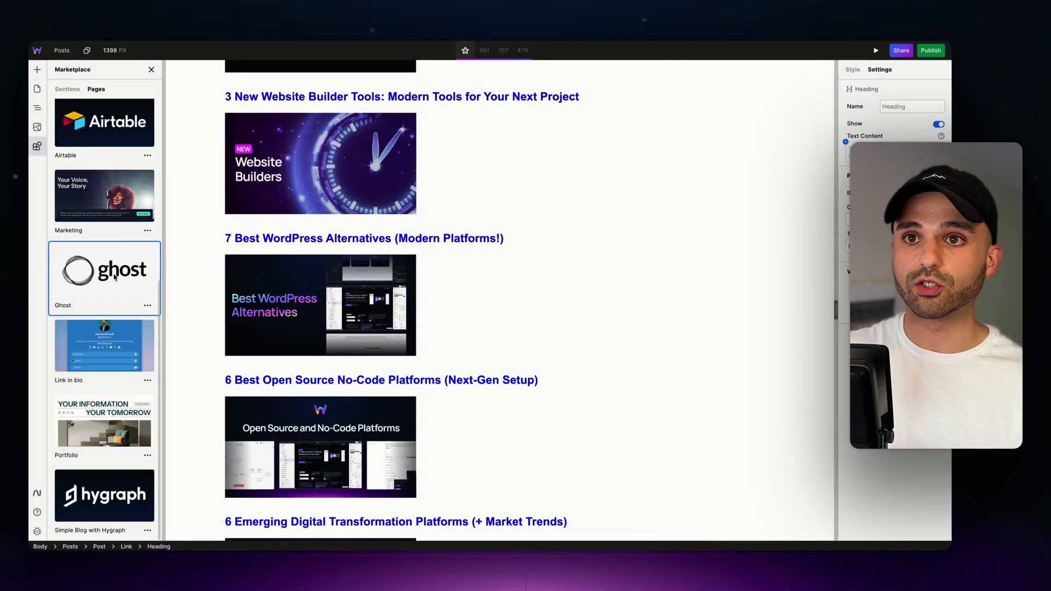
left_click(113, 277)
left_click(121, 279)
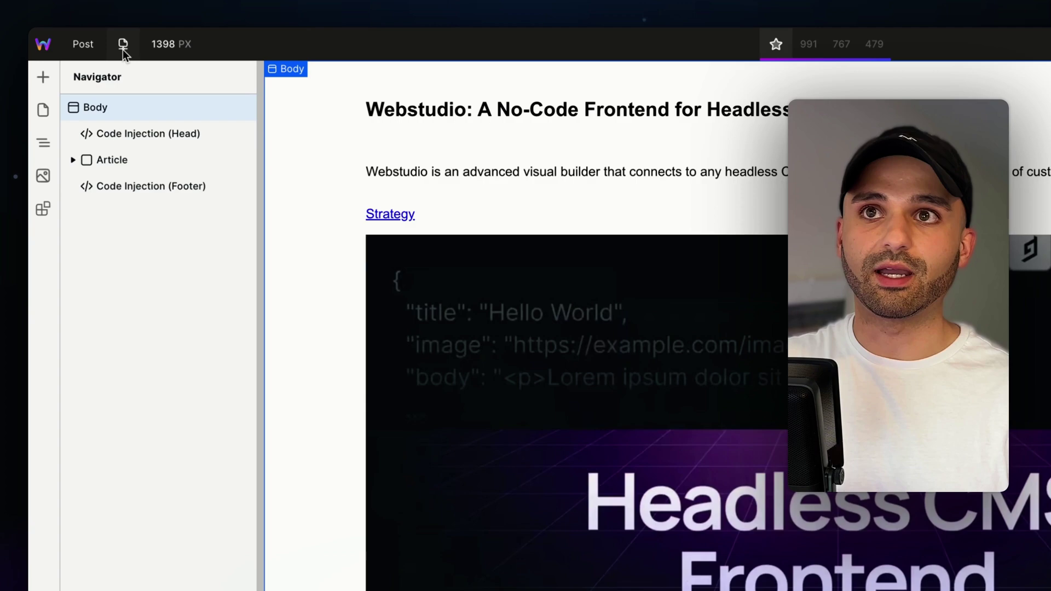
Preview the page with the /posts/open-source-website-builder sample post and select its title heading.
left_click(85, 107)
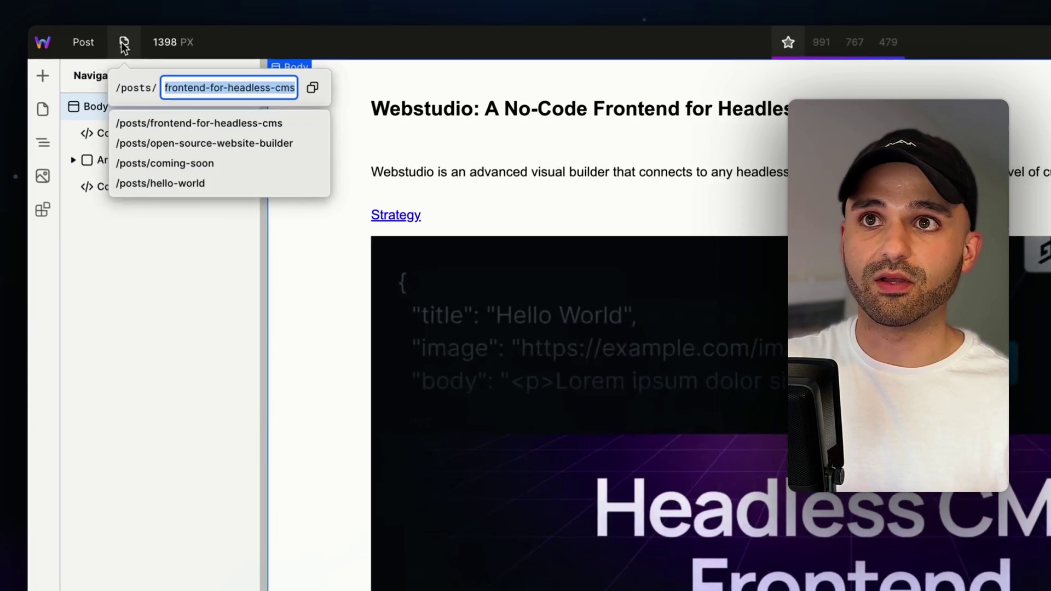
left_click(222, 141)
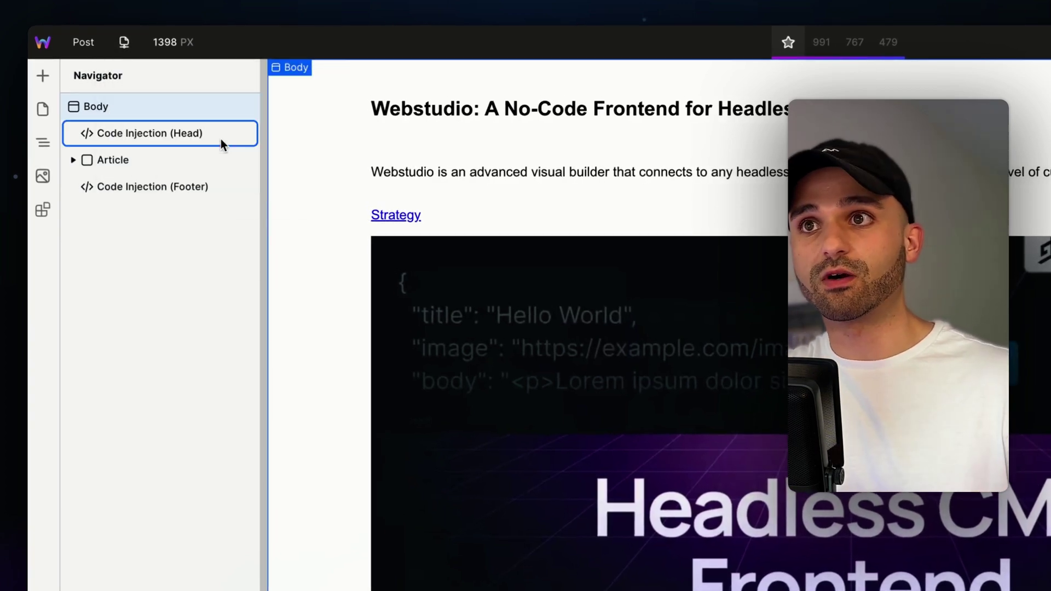
left_click(125, 46)
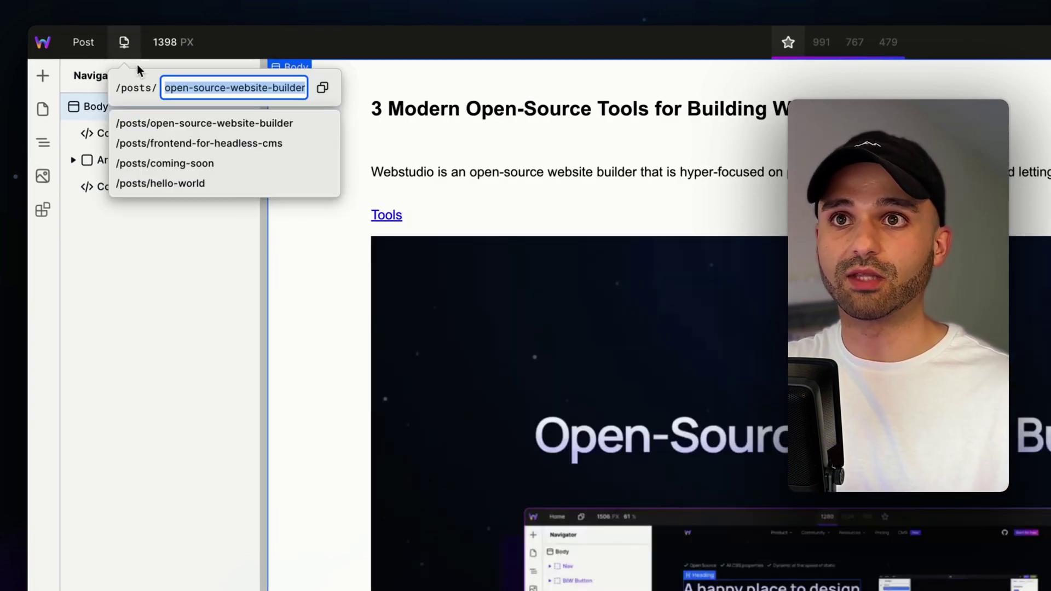
left_click(493, 109)
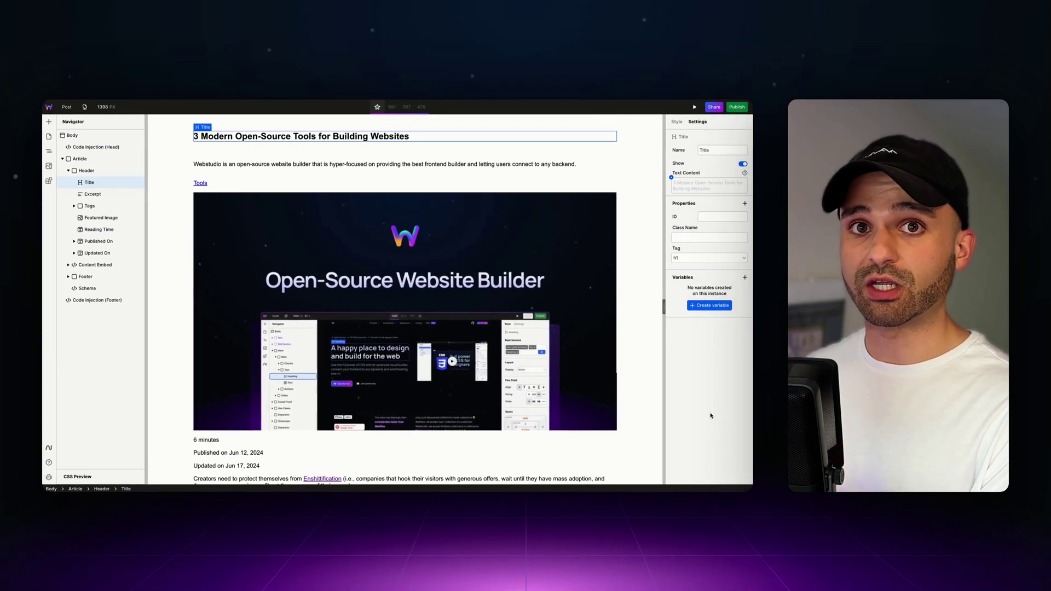